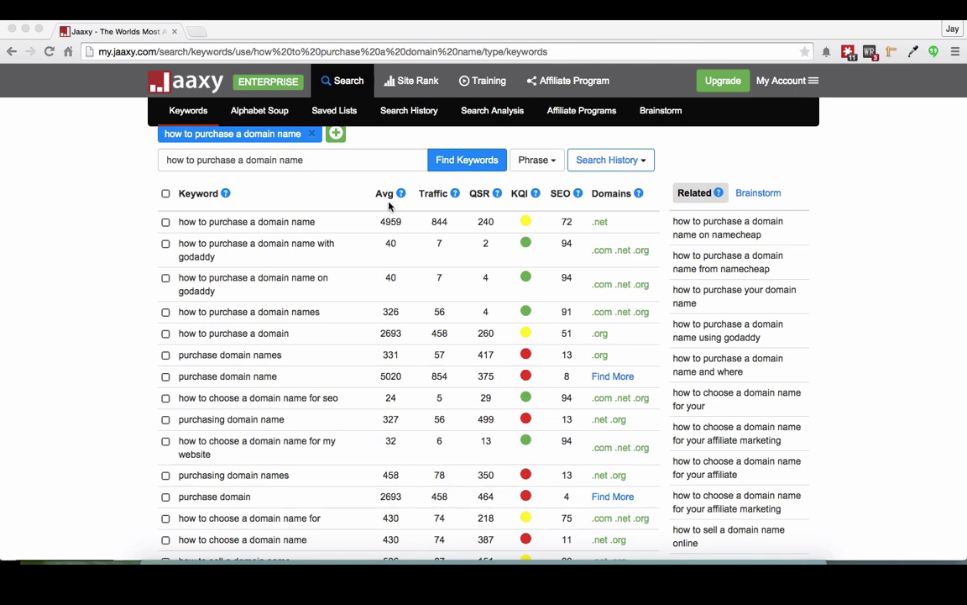
pyautogui.click(170, 162)
pyautogui.moveTo(171, 162); pyautogui.dragTo(302, 159)
pyautogui.click(95, 166)
pyautogui.scroll(1, 98, 167)
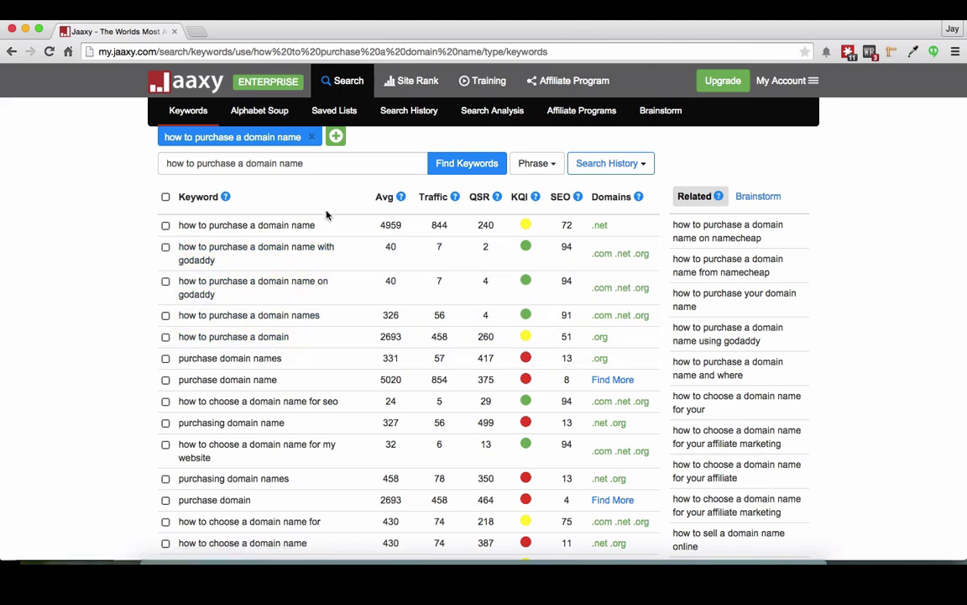
pyautogui.click(188, 163)
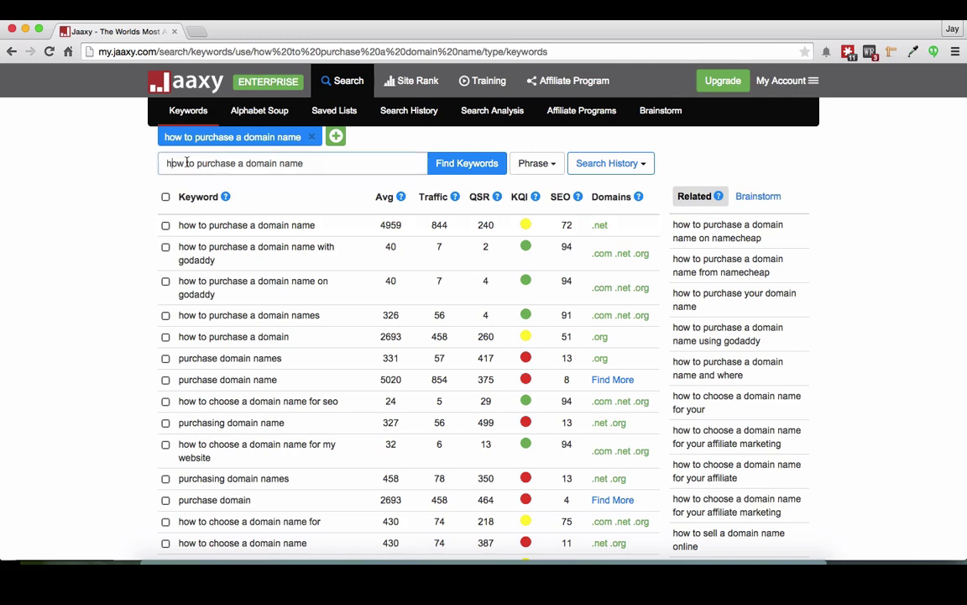
pyautogui.moveTo(188, 163); pyautogui.dragTo(313, 161)
pyautogui.click(306, 164)
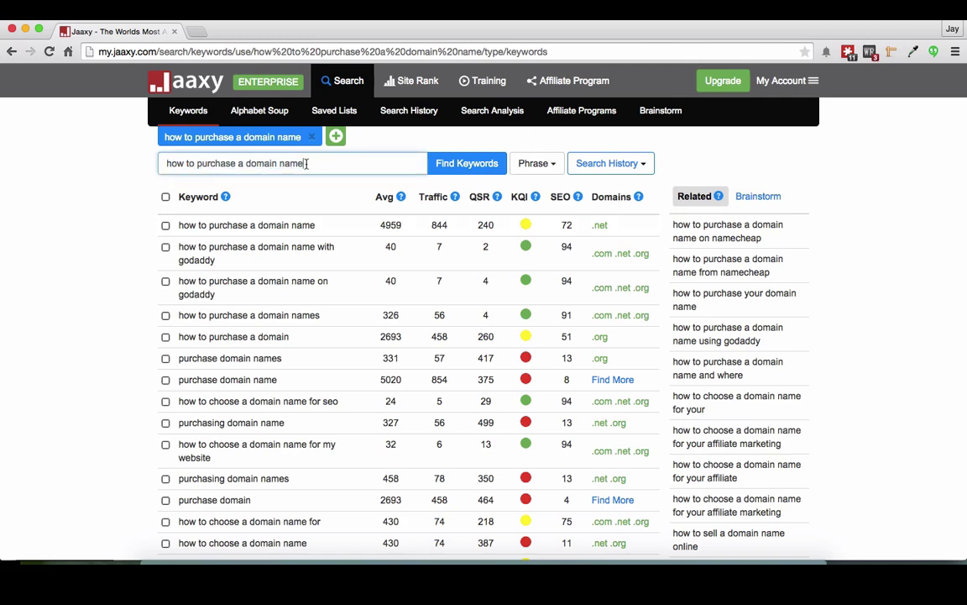
pyautogui.scroll(-1, 311, 163)
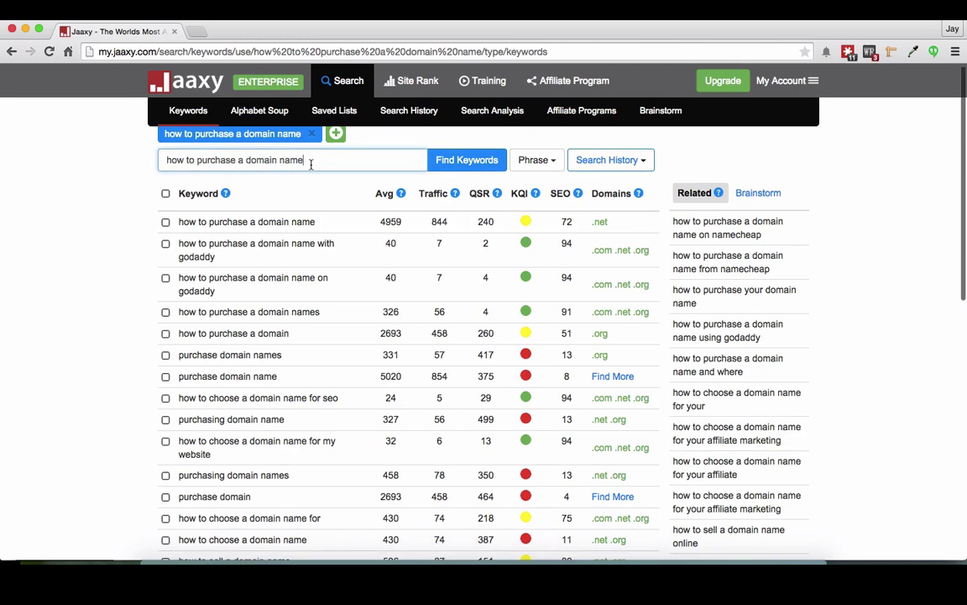
pyautogui.scroll(1, 311, 164)
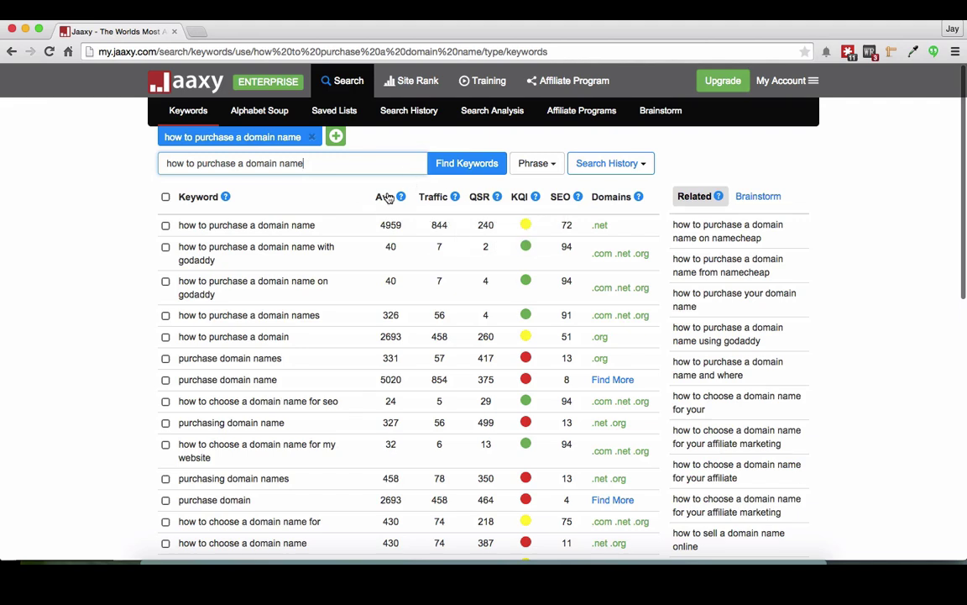
# - Sort the keyword results by average searches, highest first, and open the available .org domain for "how to buy a domain name"
pyautogui.click(385, 198)
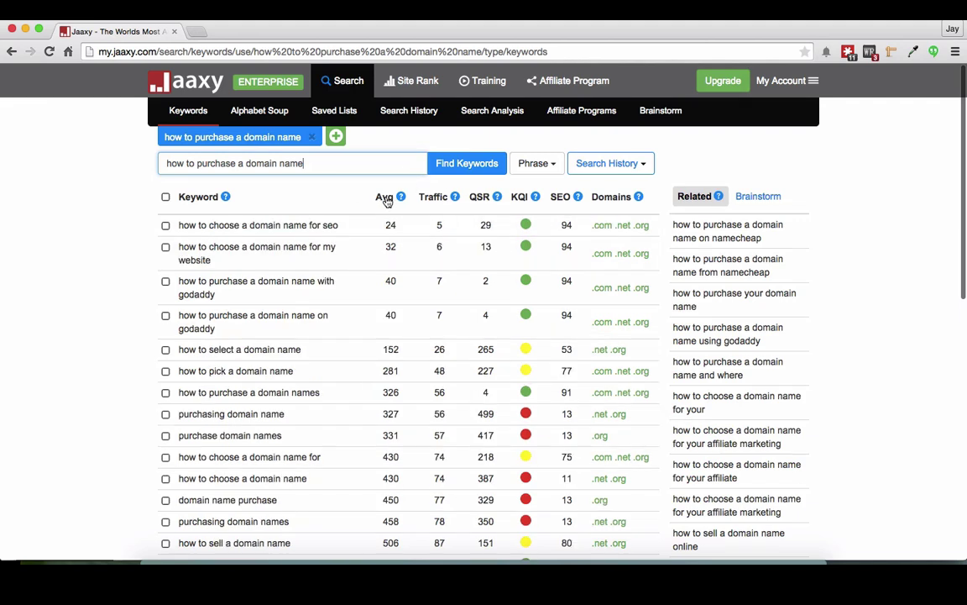
pyautogui.click(384, 199)
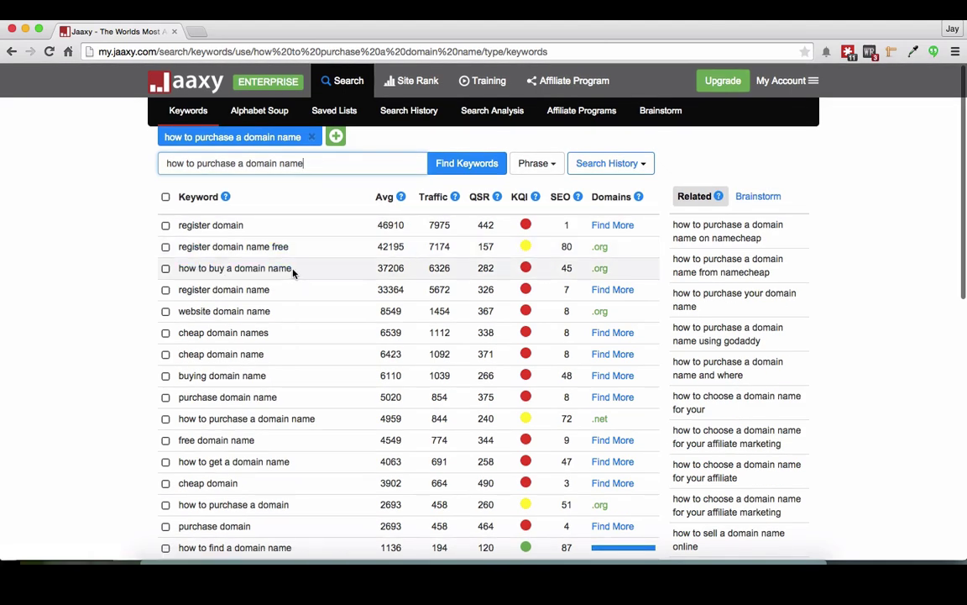
pyautogui.moveTo(298, 270); pyautogui.dragTo(179, 272)
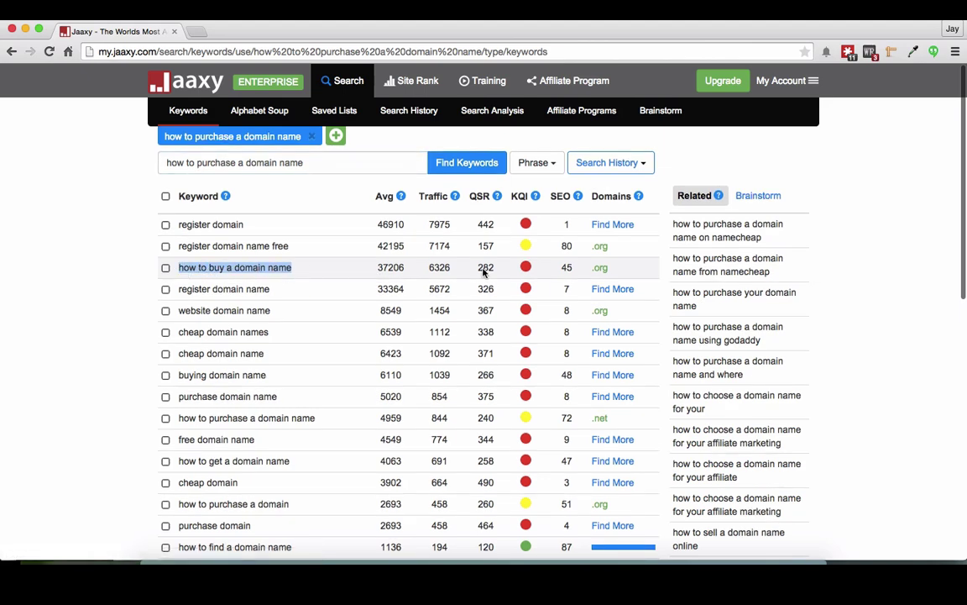
pyautogui.click(601, 270)
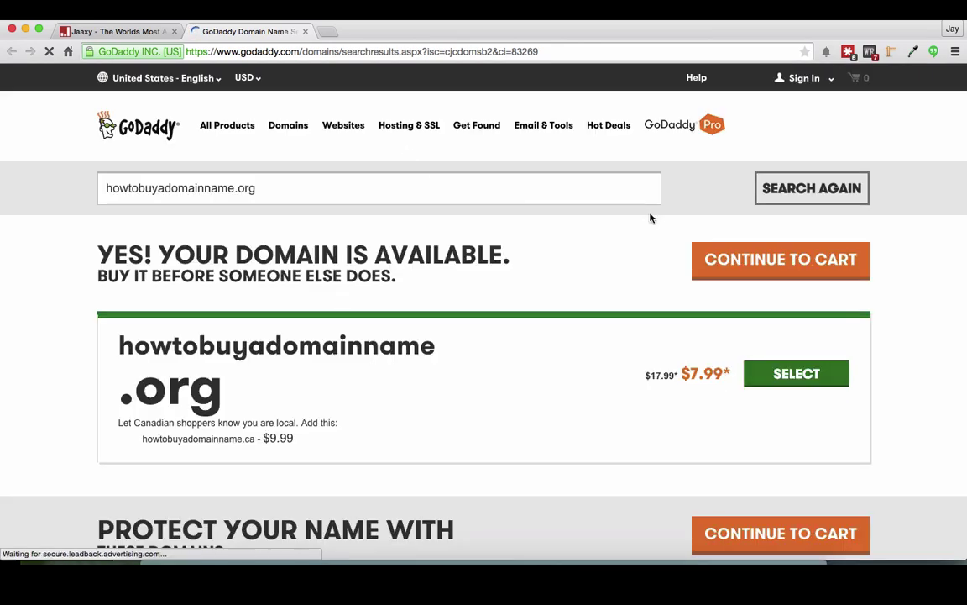
# - Select howtobuyadomainname.org for purchase, without the .ca add-on, and continue to its domain options
pyautogui.scroll(-1, 458, 328)
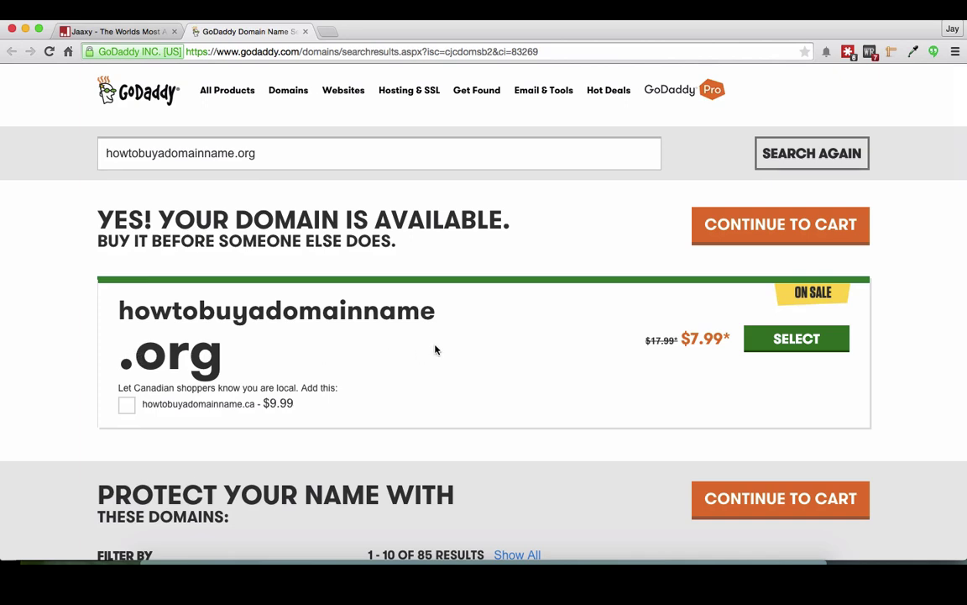
pyautogui.scroll(1, 436, 349)
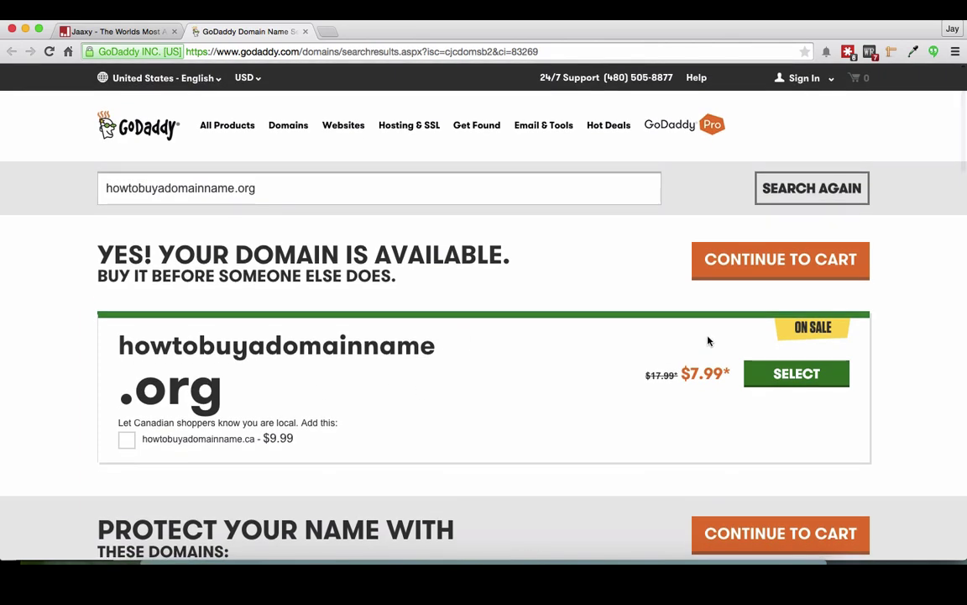
pyautogui.click(768, 378)
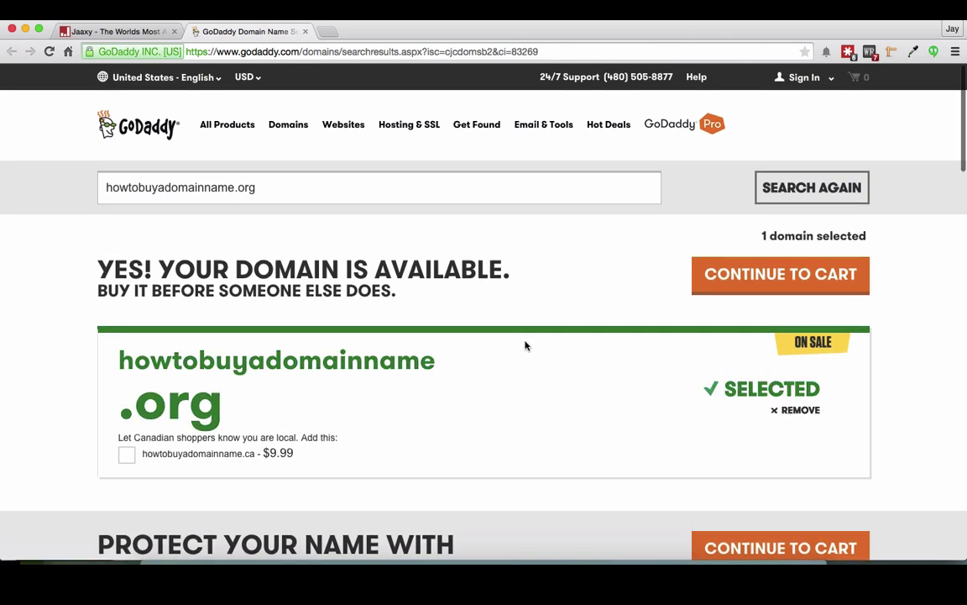
pyautogui.scroll(-1, 524, 345)
pyautogui.scroll(1, 409, 362)
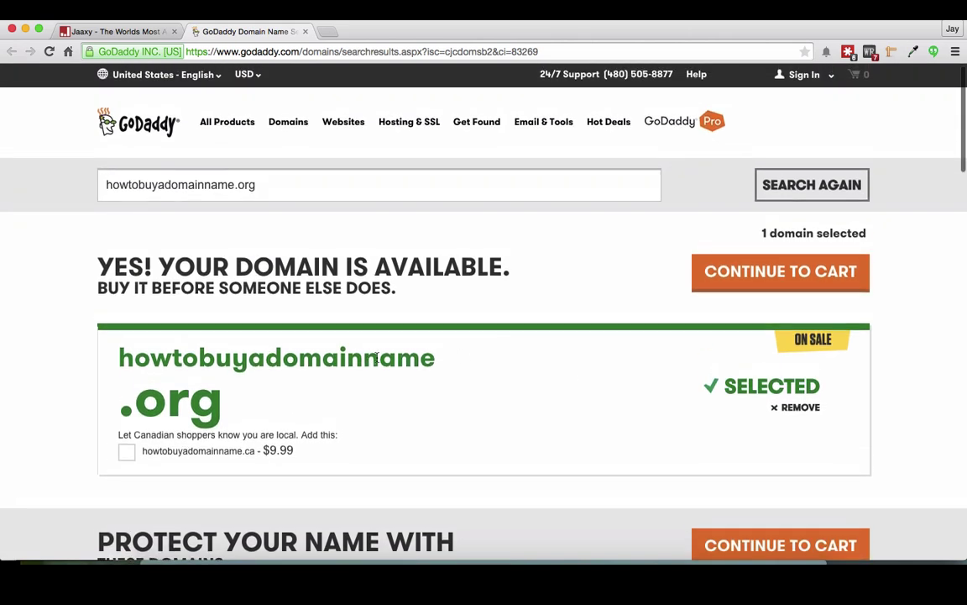
pyautogui.scroll(-1, 376, 357)
pyautogui.scroll(1, 377, 360)
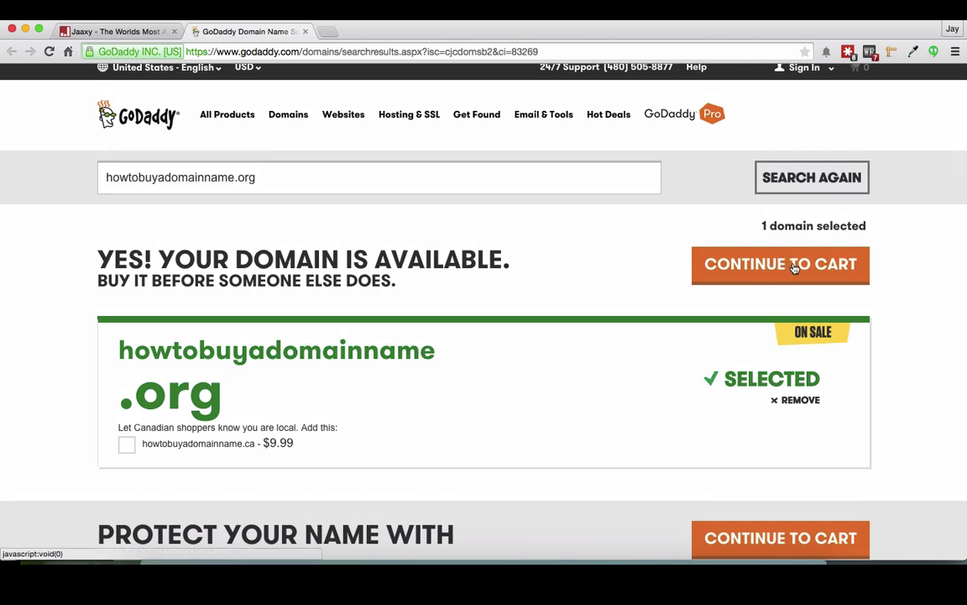
pyautogui.scroll(1, 789, 267)
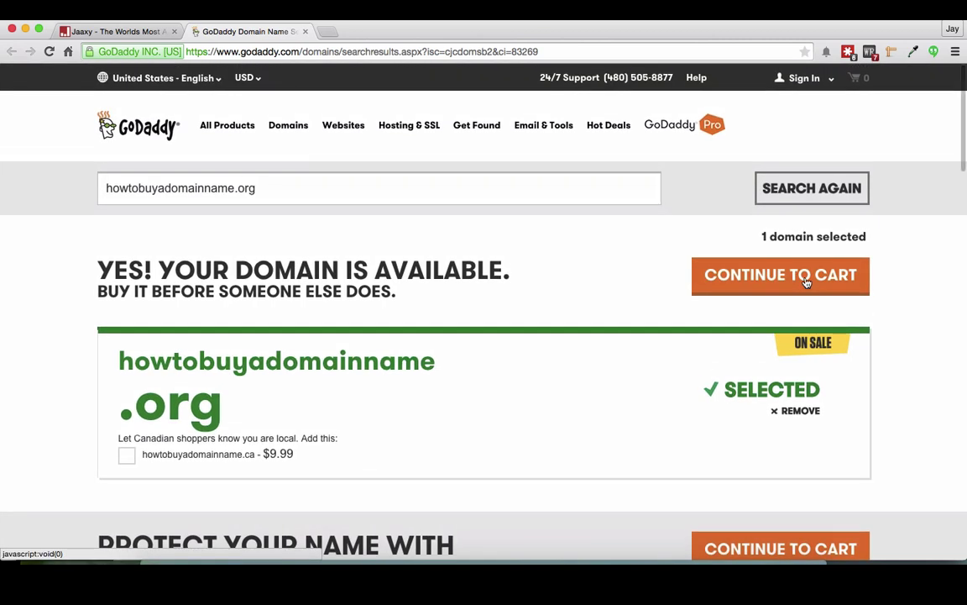
pyautogui.click(806, 282)
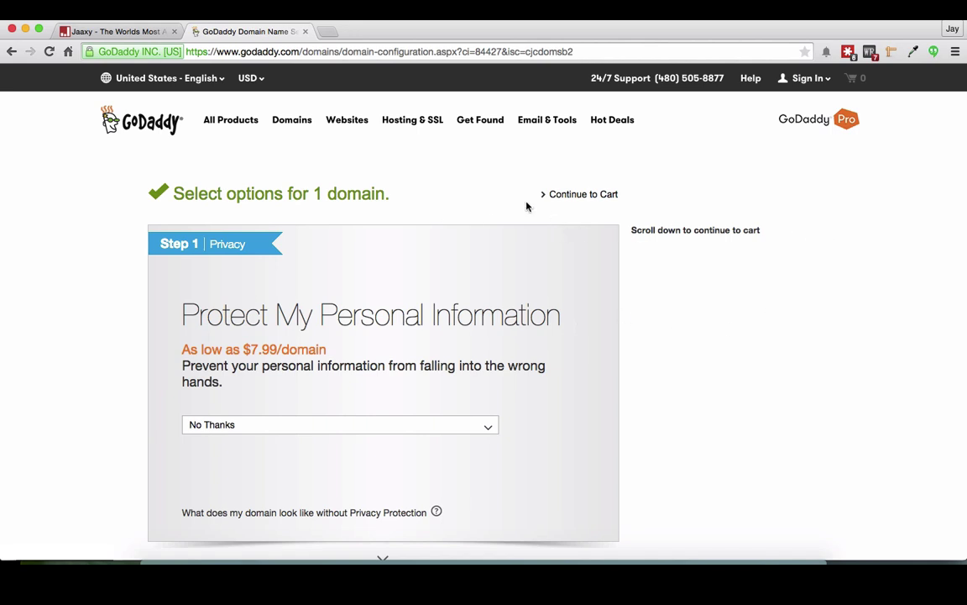
# - Look through the domain options, leave privacy protection at No Thanks, and continue to the cart
pyautogui.scroll(-5, 538, 280)
pyautogui.scroll(5, 538, 281)
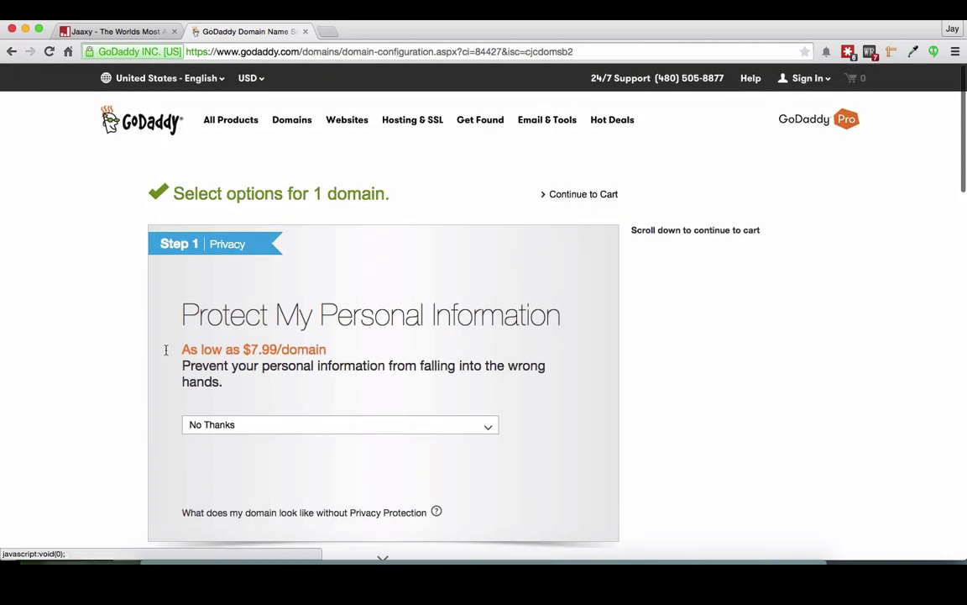
pyautogui.scroll(-2, 146, 370)
pyautogui.scroll(-12, 146, 370)
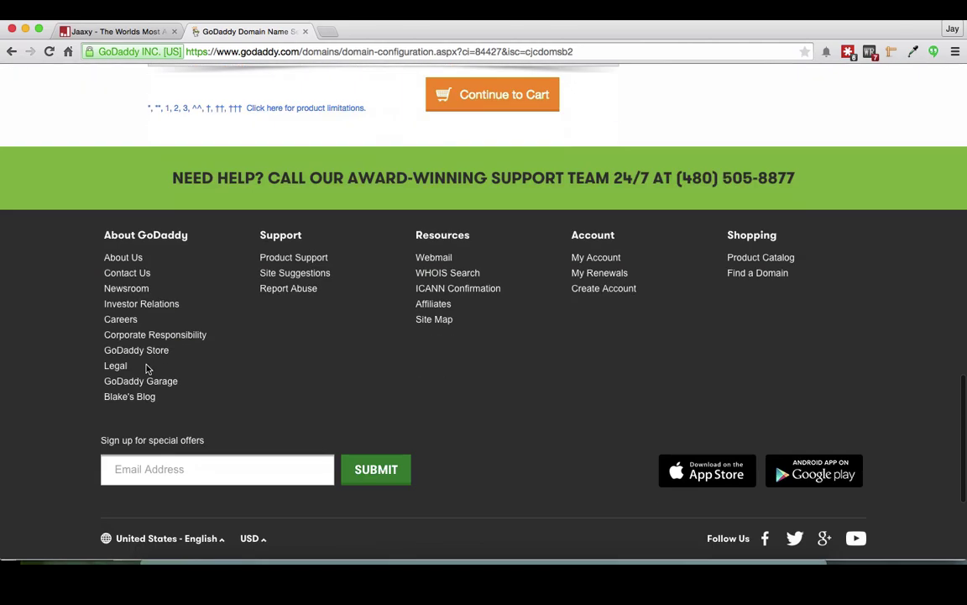
pyautogui.scroll(4, 146, 370)
pyautogui.scroll(8, 146, 370)
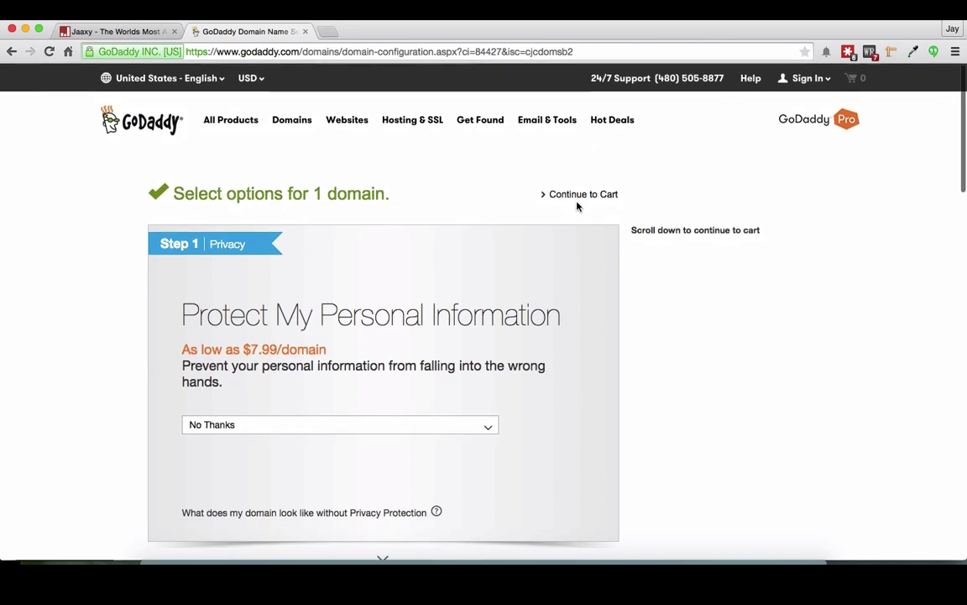
pyautogui.click(588, 197)
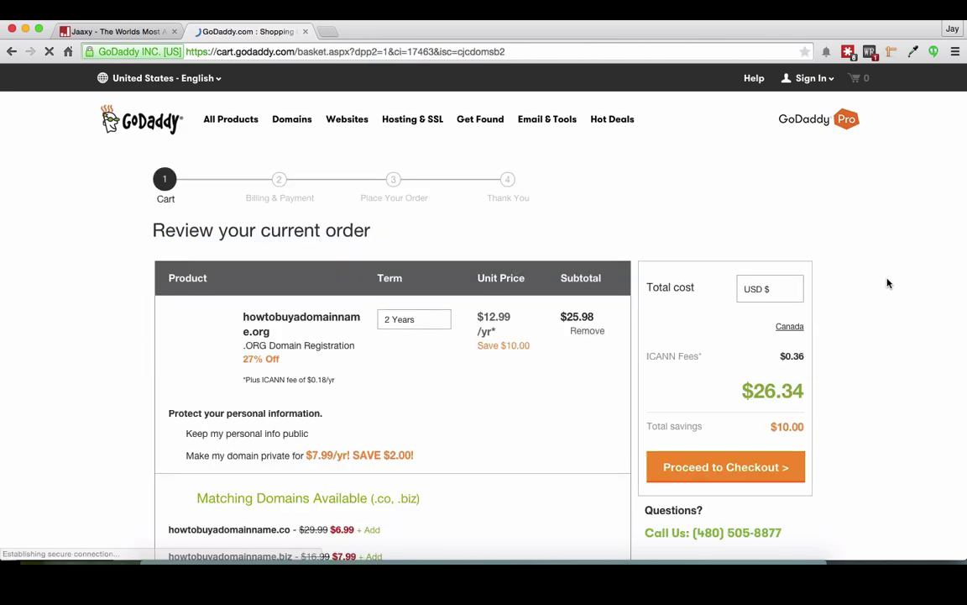
# - Set the registration term of howtobuyadomainname.org to 1 Year and check the order's total cost
pyautogui.scroll(-3, 579, 349)
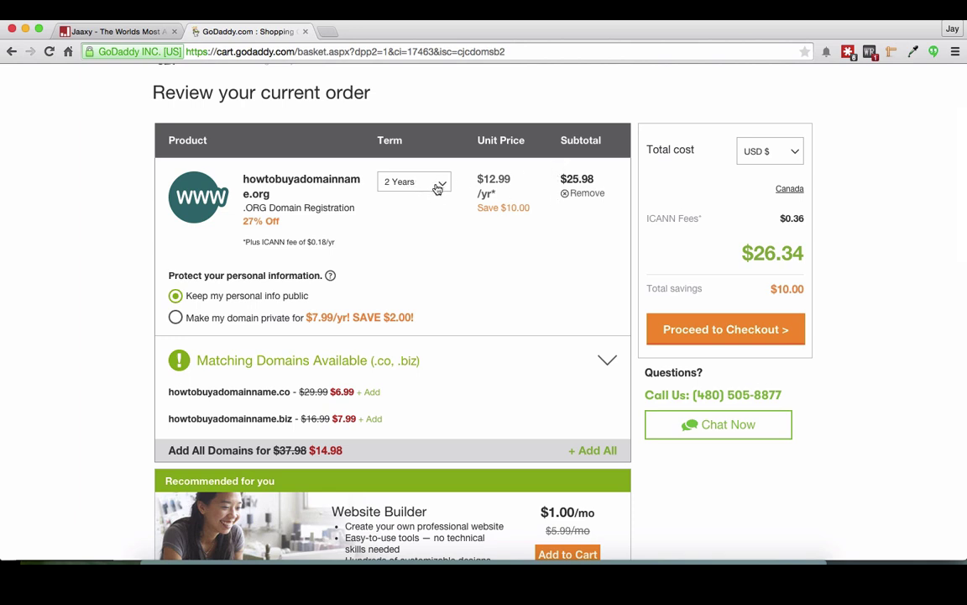
pyautogui.click(440, 185)
pyautogui.click(397, 209)
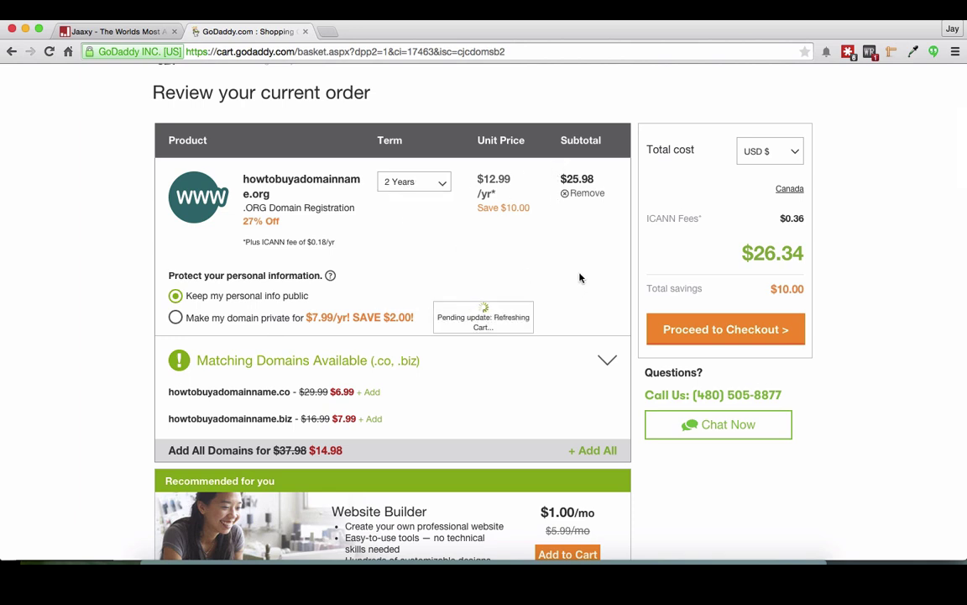
pyautogui.scroll(3, 493, 268)
pyautogui.scroll(-3, 494, 269)
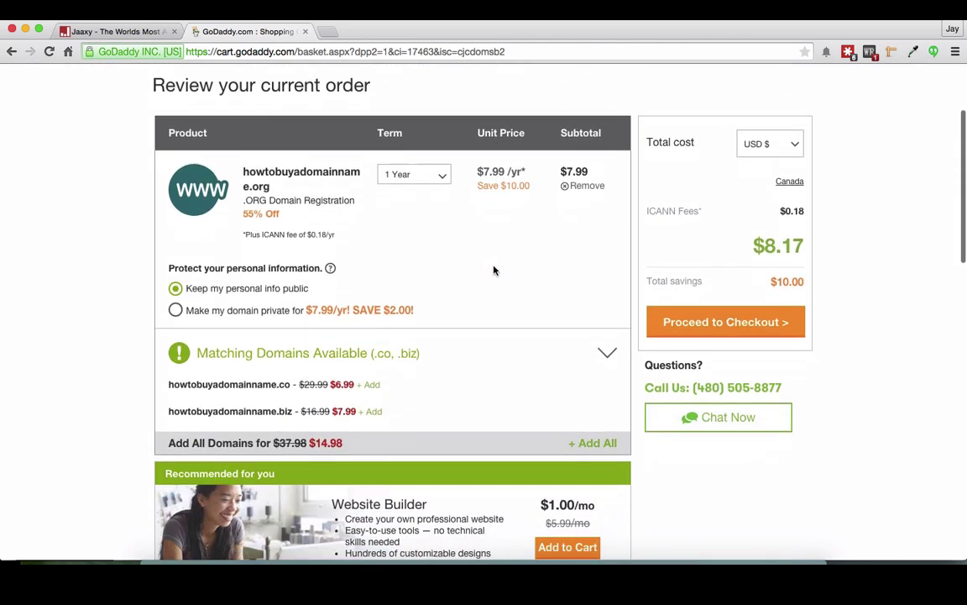
pyautogui.moveTo(755, 243); pyautogui.dragTo(801, 243)
pyautogui.click(799, 242)
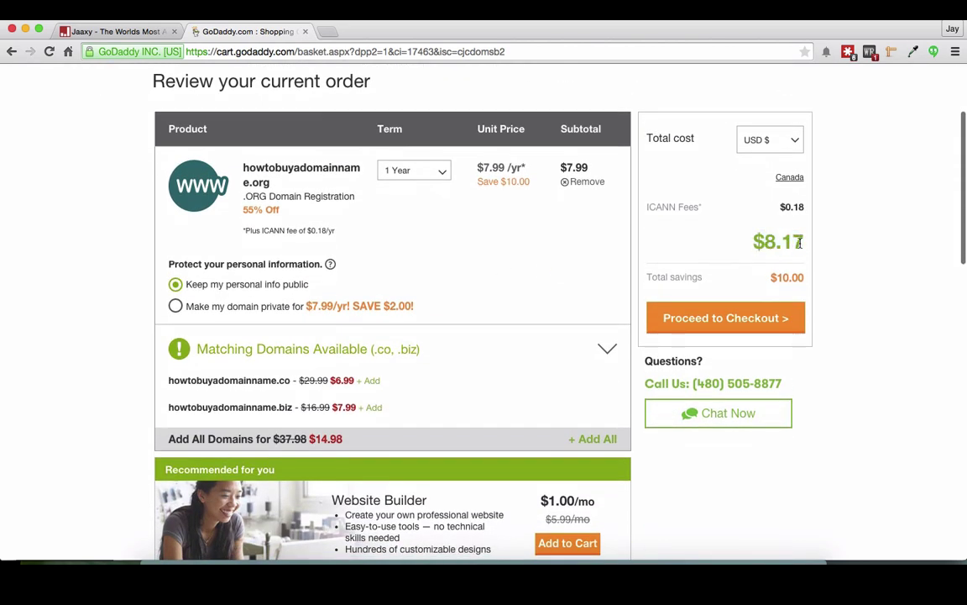
# - Examine the cart's personal information choices: keeping the info public or making the domain private
pyautogui.scroll(-2, 680, 207)
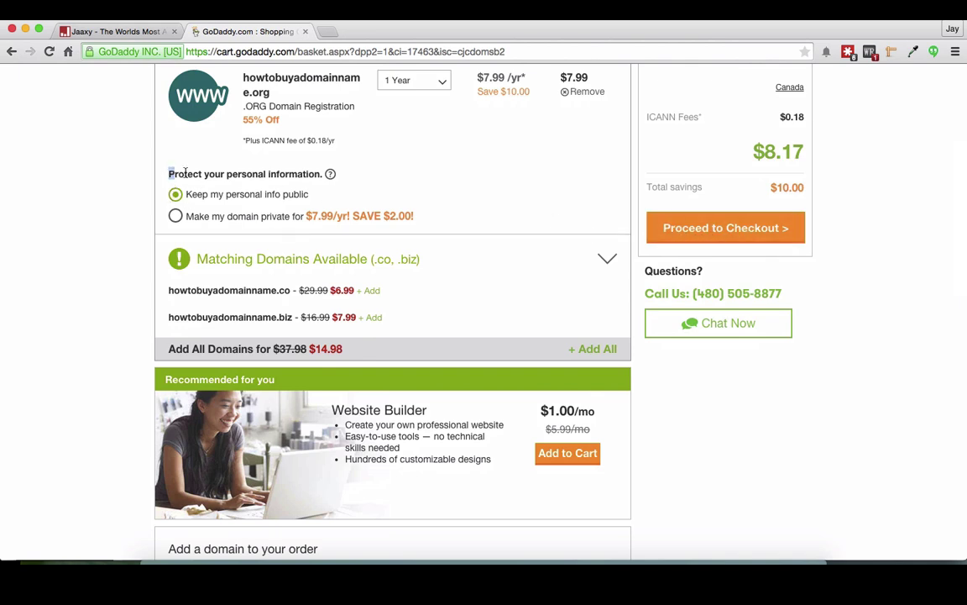
pyautogui.moveTo(186, 173); pyautogui.dragTo(322, 174)
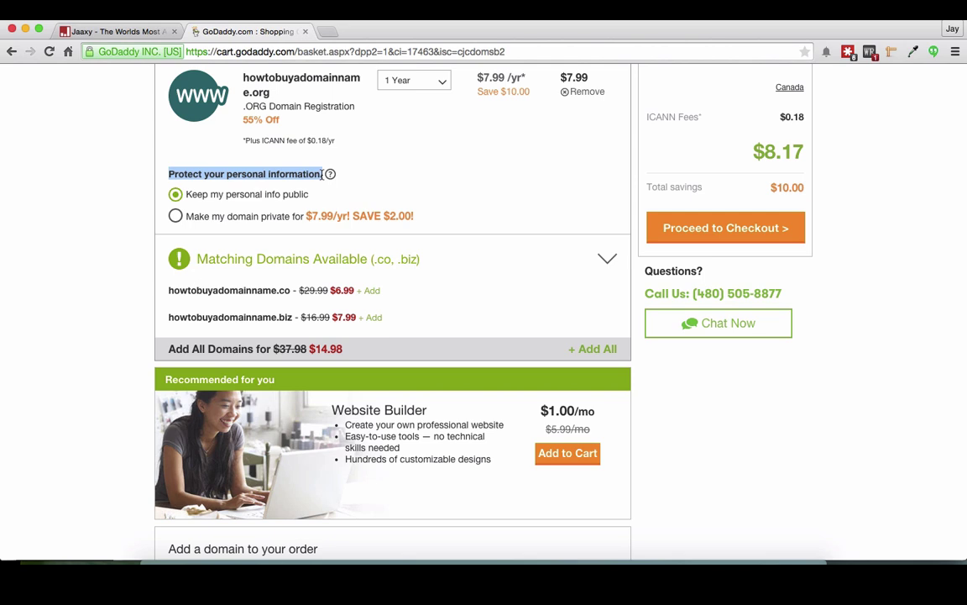
pyautogui.click(322, 174)
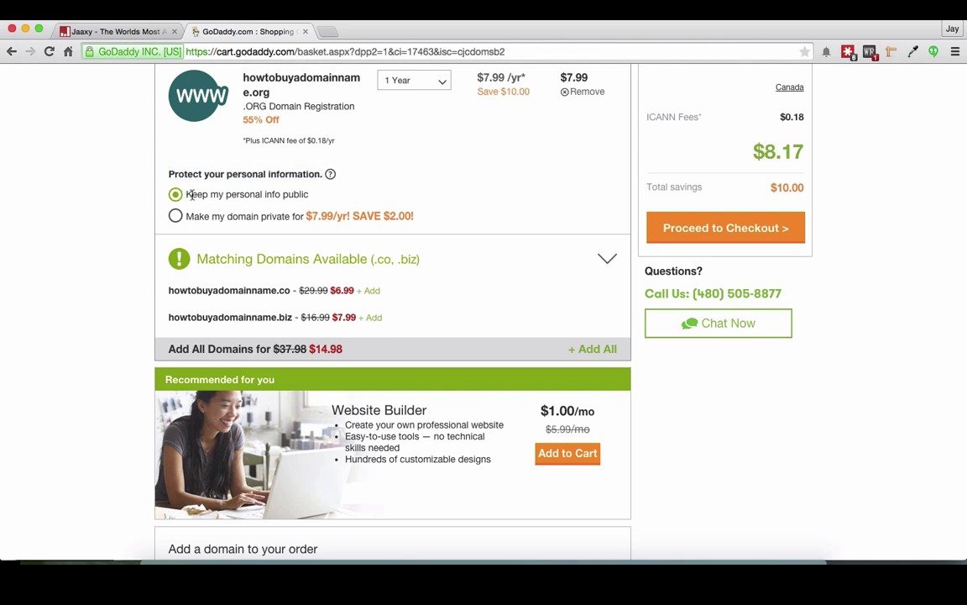
pyautogui.moveTo(185, 192); pyautogui.dragTo(309, 195)
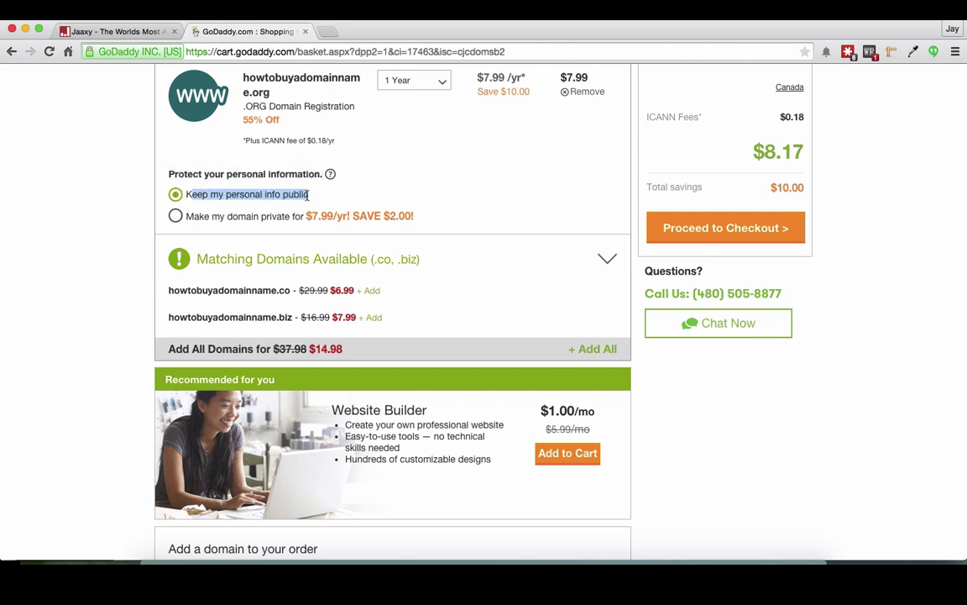
pyautogui.click(308, 194)
pyautogui.moveTo(187, 216); pyautogui.dragTo(302, 216)
pyautogui.click(300, 217)
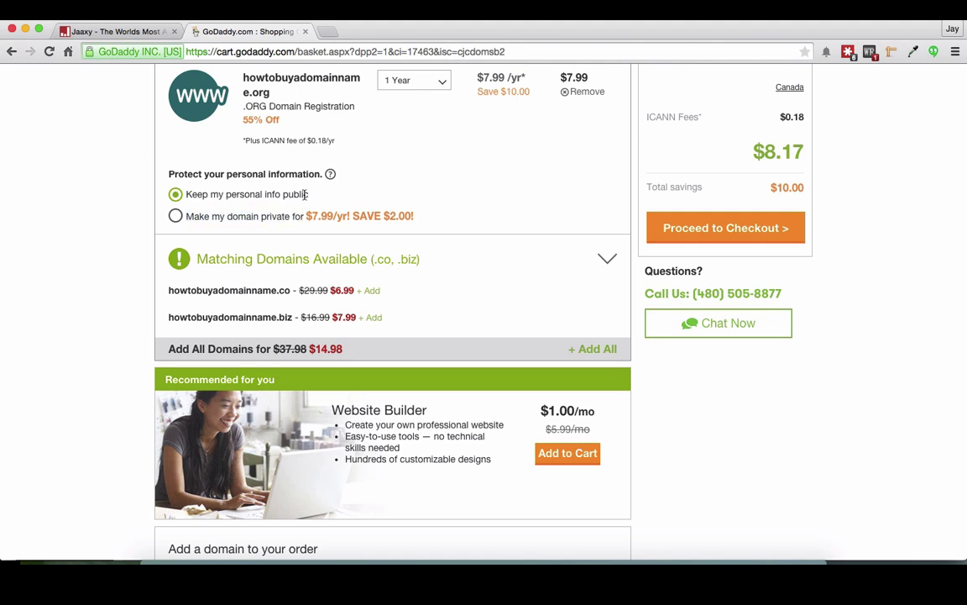
# - Proceed to checkout with the howtobuyadomainname.org order, keeping personal info public
pyautogui.scroll(3, 863, 229)
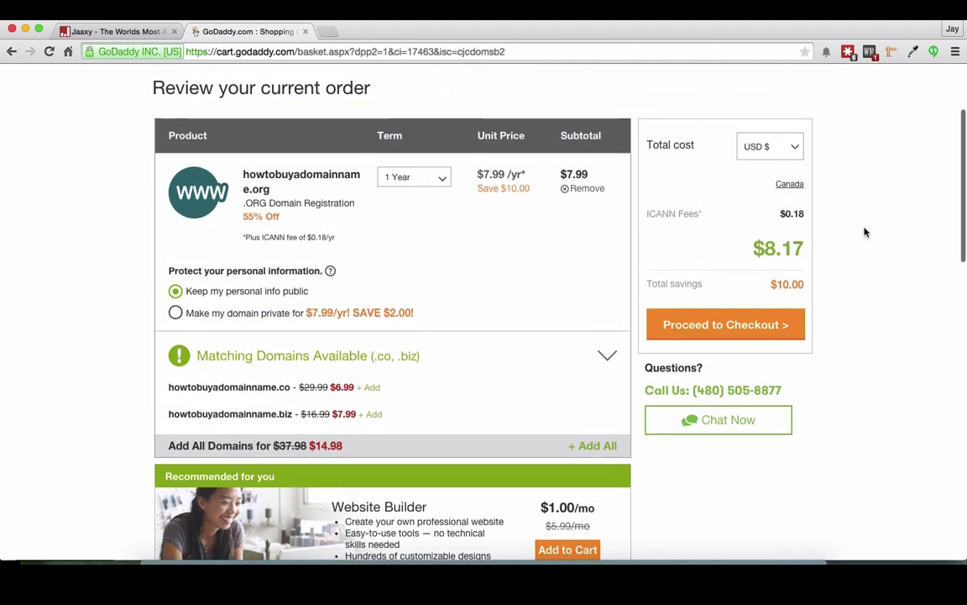
pyautogui.scroll(-1, 737, 318)
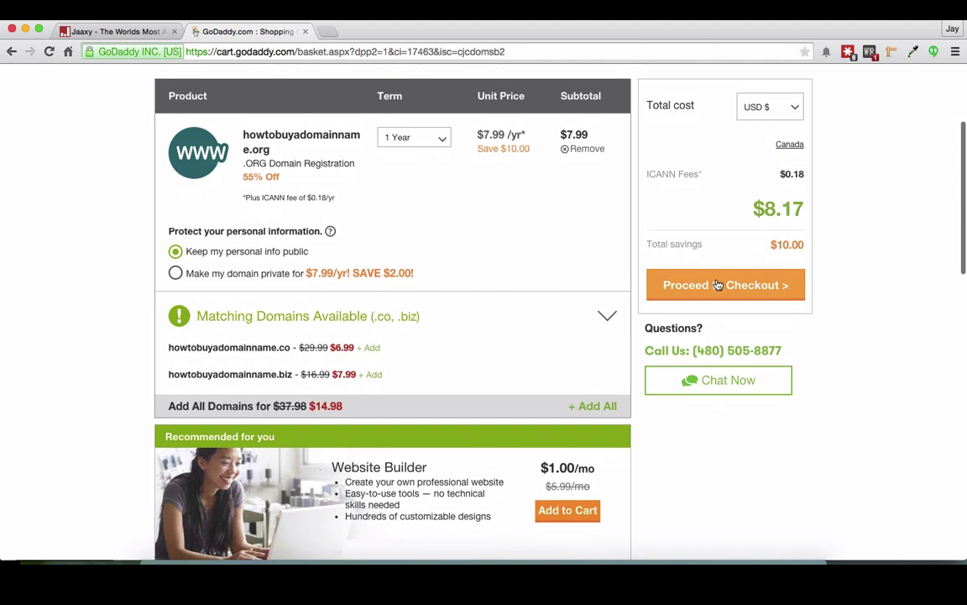
pyautogui.click(718, 284)
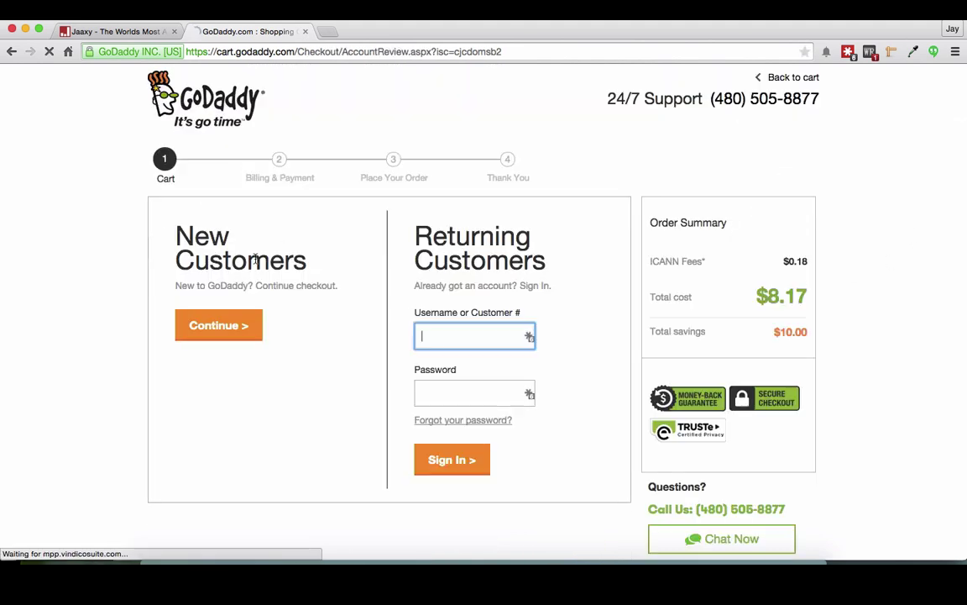
# - Examine the checkout choices for new customers and returning customers
pyautogui.scroll(-1, 210, 250)
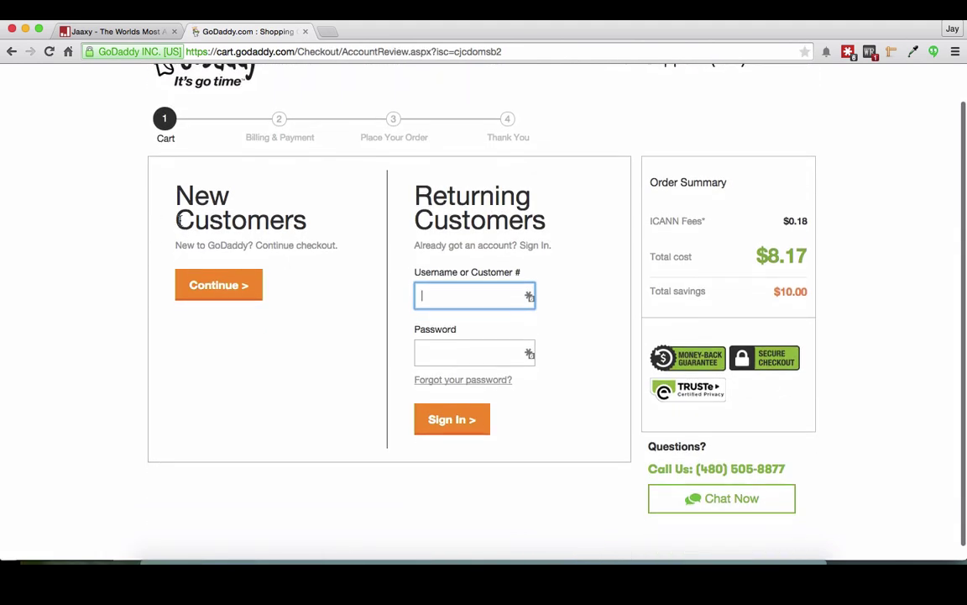
pyautogui.click(179, 252)
pyautogui.moveTo(179, 251); pyautogui.dragTo(336, 248)
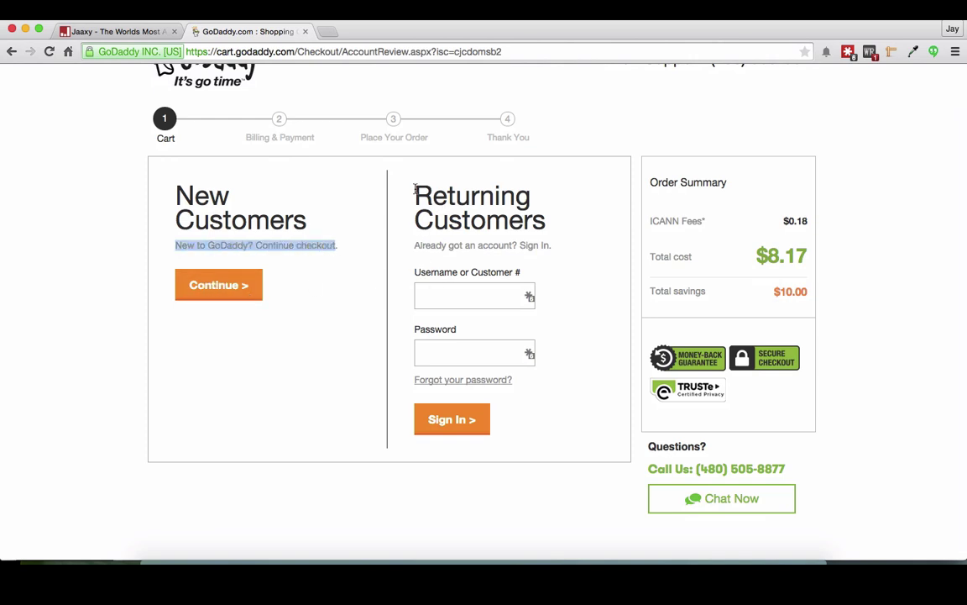
pyautogui.moveTo(415, 188); pyautogui.dragTo(538, 229)
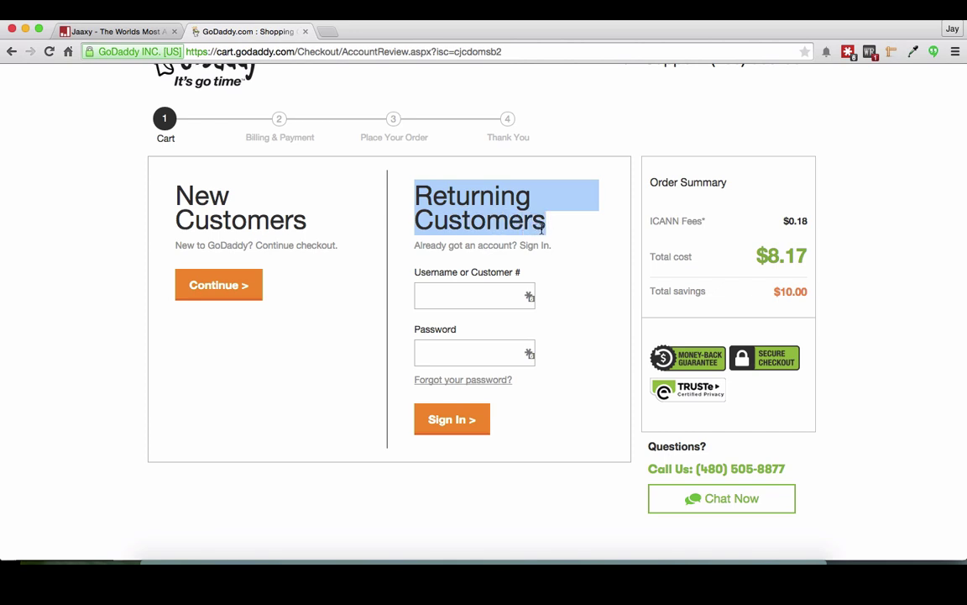
# - Continue the checkout as a new customer to reach the billing and payment form
pyautogui.click(448, 291)
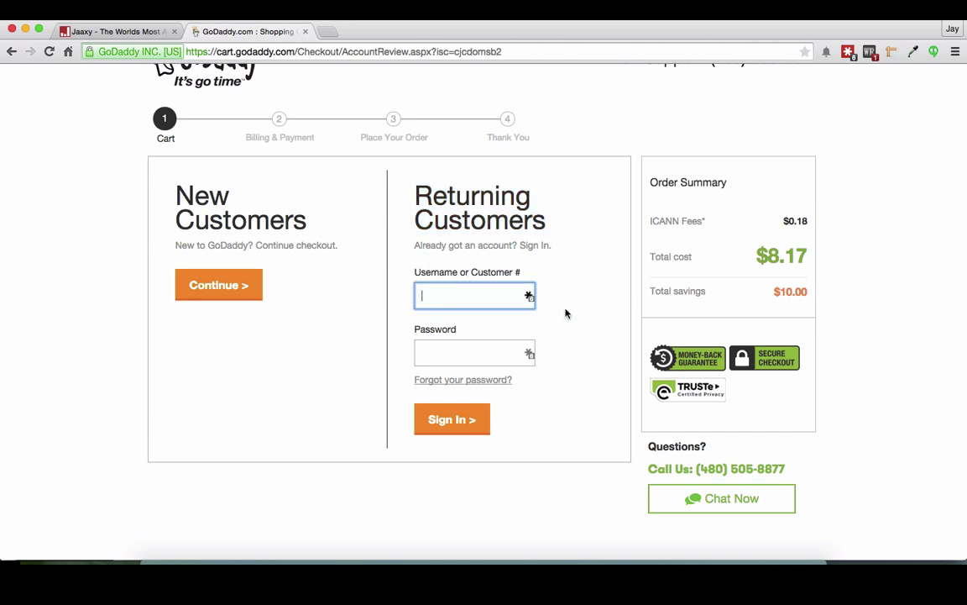
pyautogui.click(211, 241)
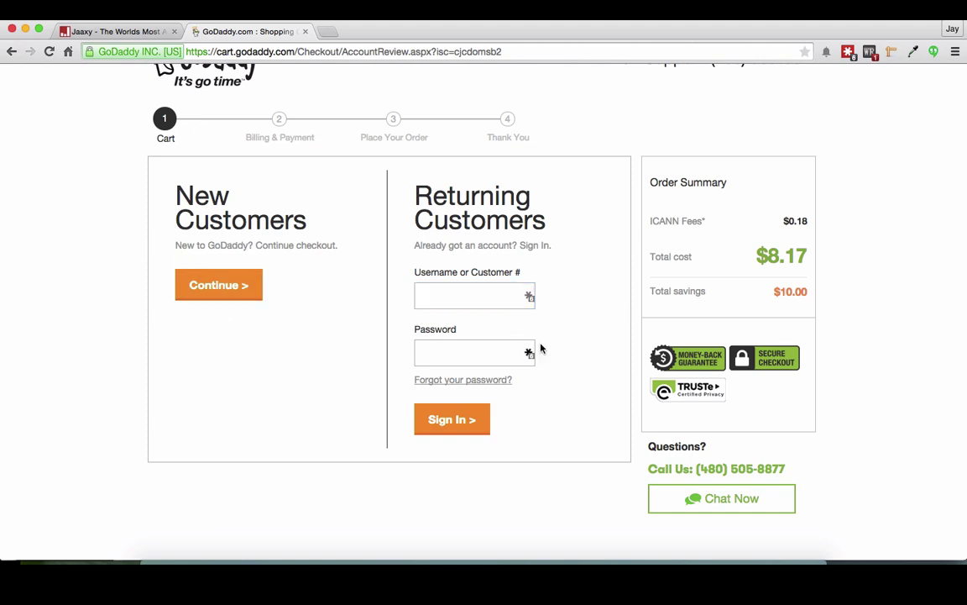
pyautogui.click(201, 286)
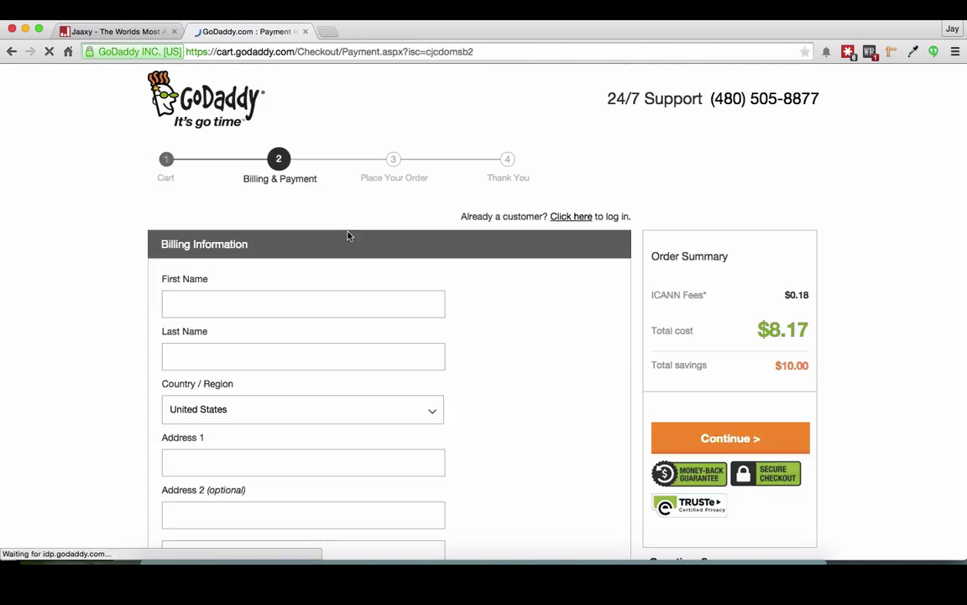
# - Examine the billing, account and payment information fields, including the card, PayPal, gift card and checking account options
pyautogui.scroll(-10, 496, 320)
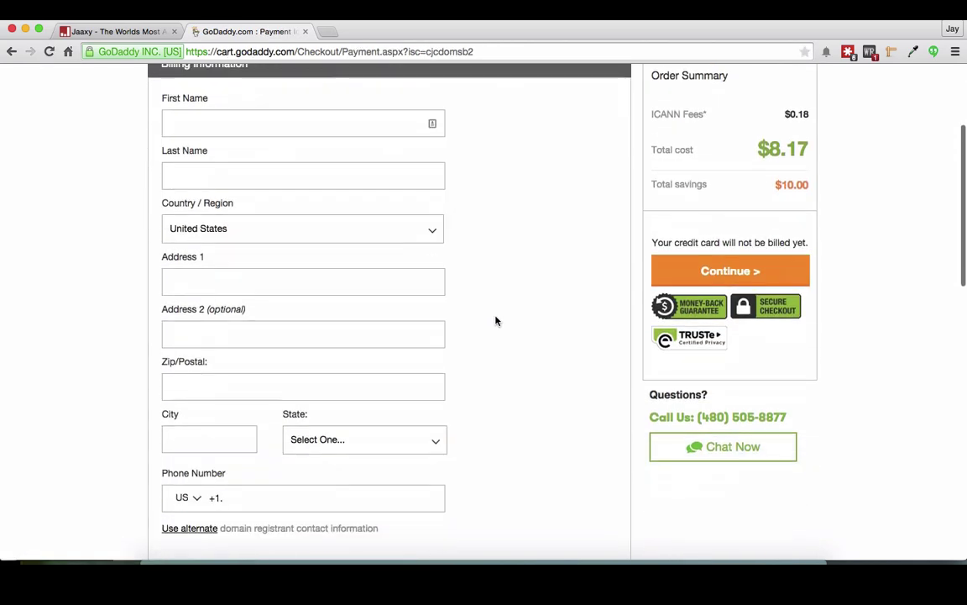
pyautogui.scroll(5, 491, 317)
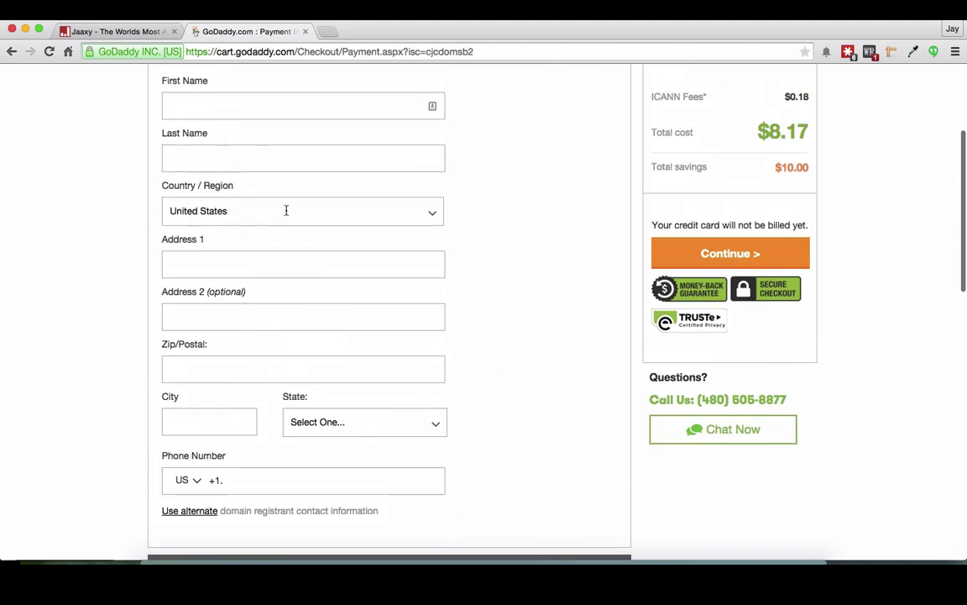
pyautogui.scroll(1, 391, 249)
pyautogui.scroll(-1, 392, 250)
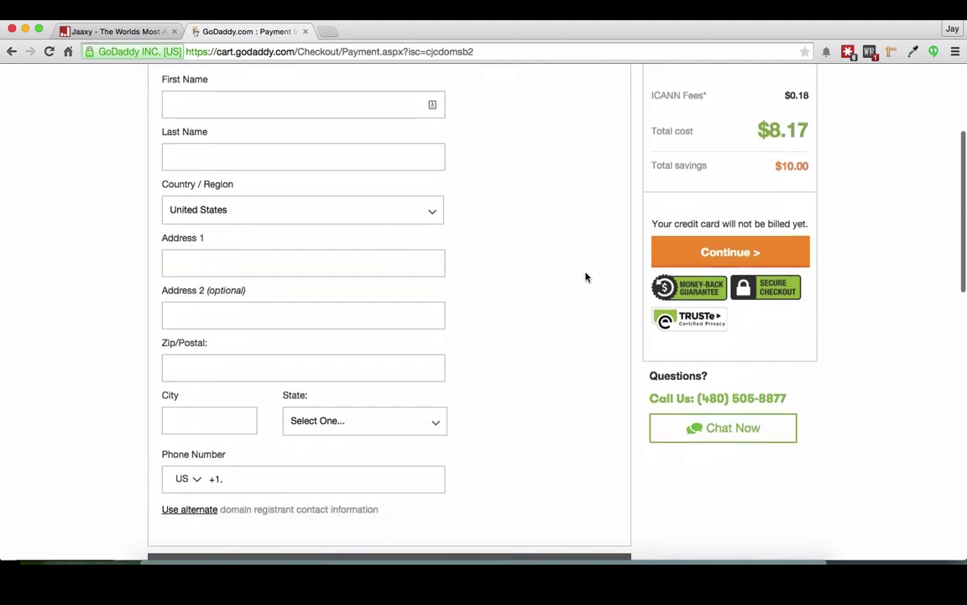
pyautogui.scroll(-12, 586, 277)
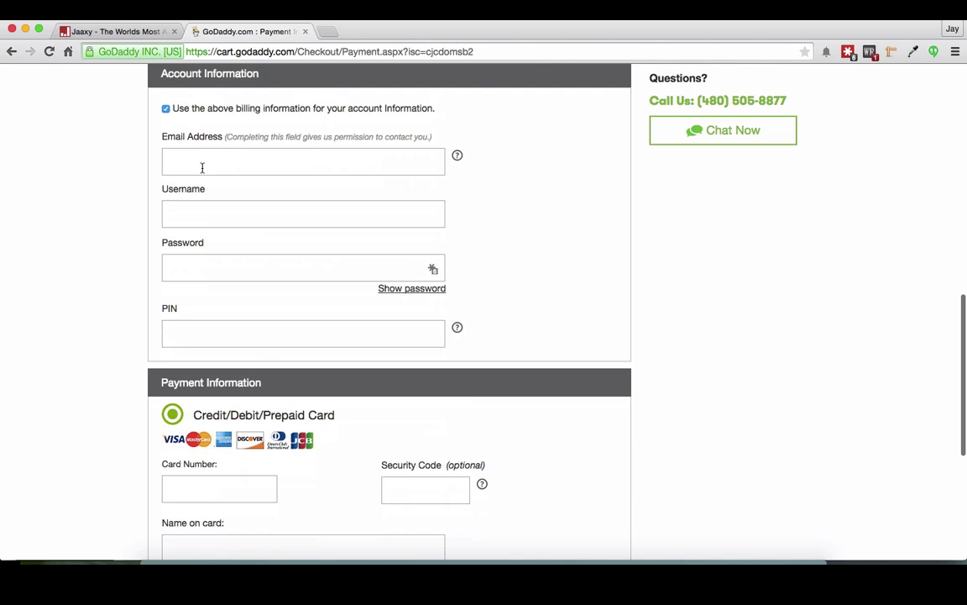
pyautogui.scroll(-6, 248, 215)
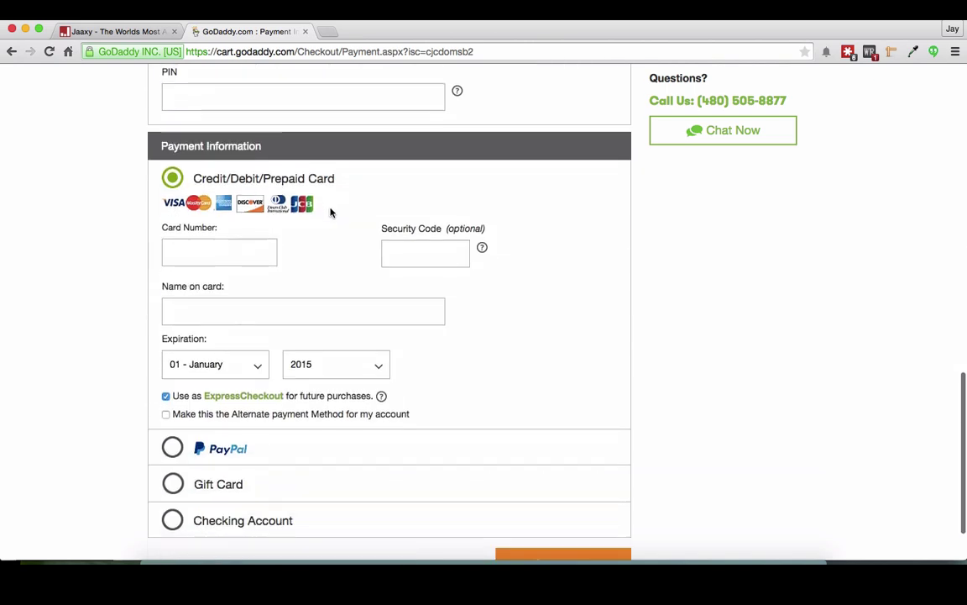
pyautogui.scroll(-2, 286, 302)
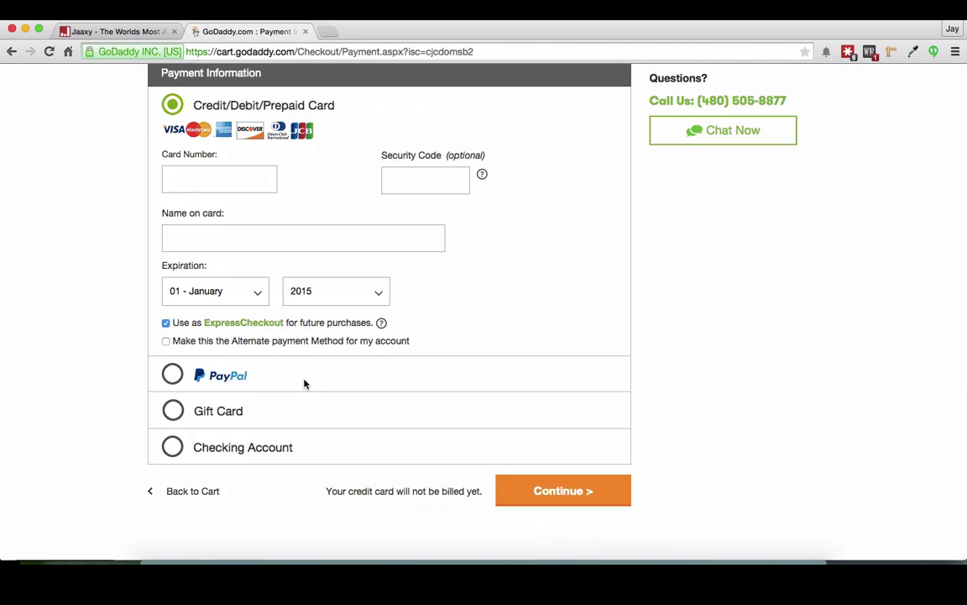
pyautogui.scroll(5, 300, 380)
pyautogui.scroll(-5, 300, 380)
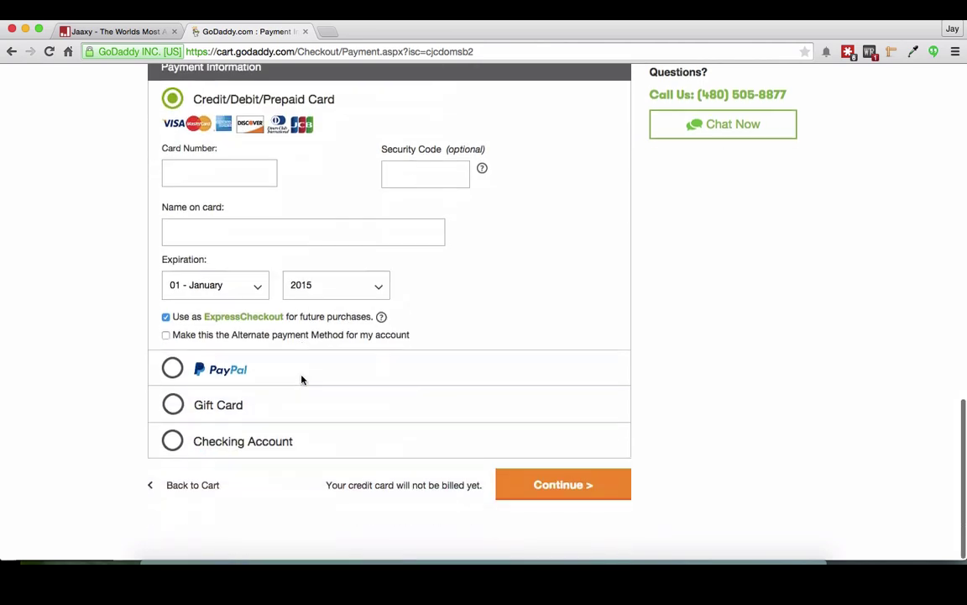
pyautogui.scroll(7, 300, 378)
pyautogui.scroll(2, 366, 367)
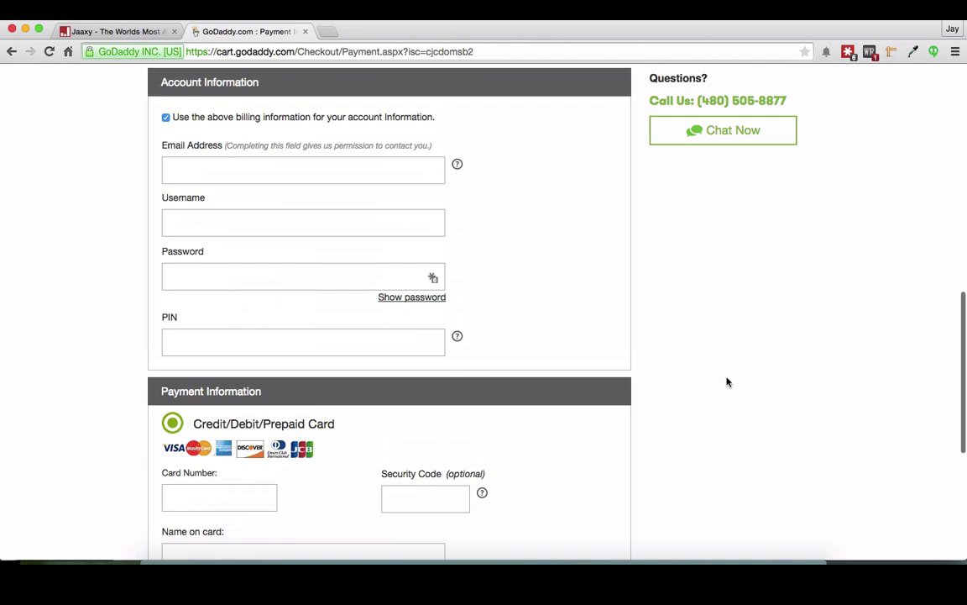
pyautogui.scroll(2, 703, 399)
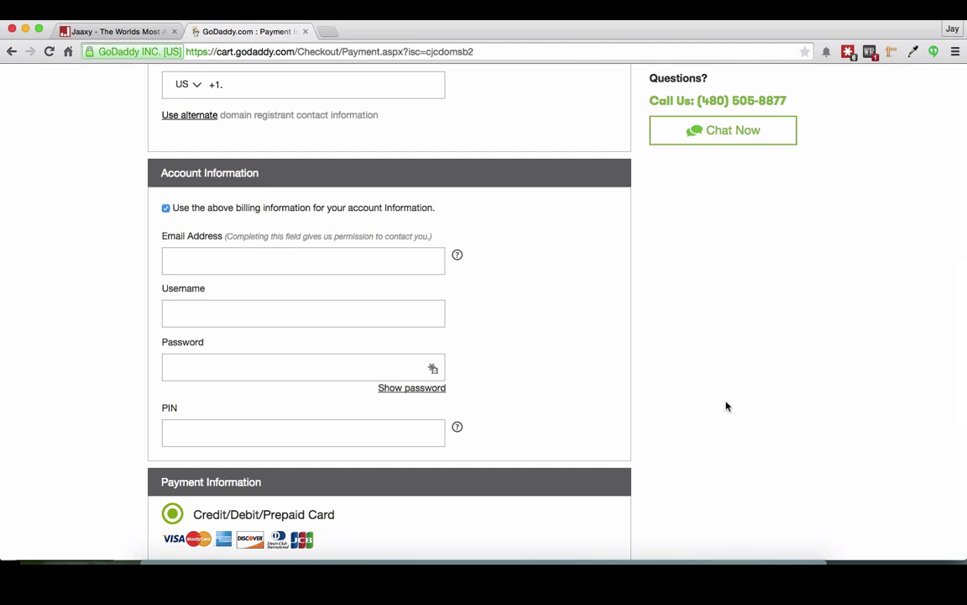
pyautogui.scroll(10, 723, 363)
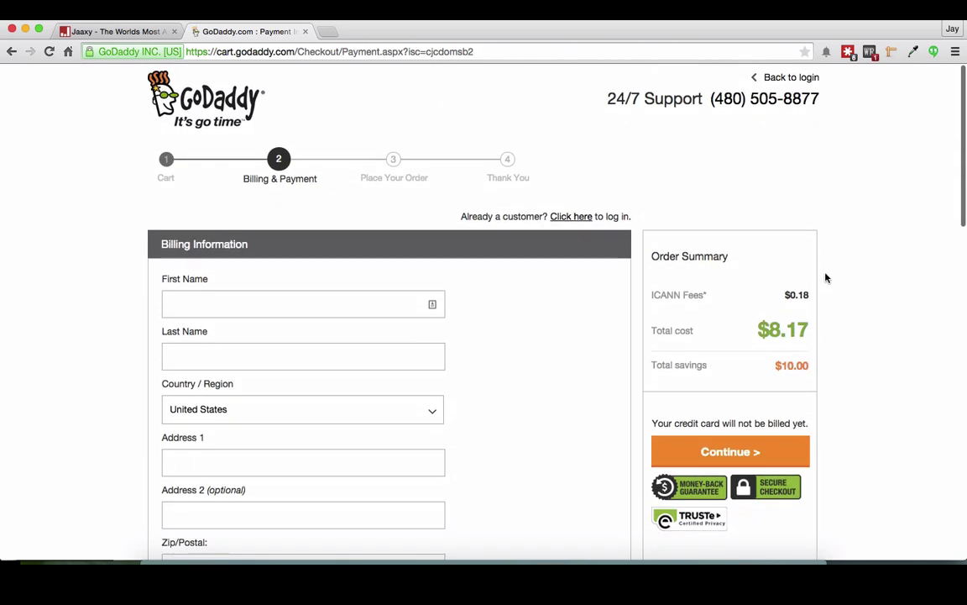